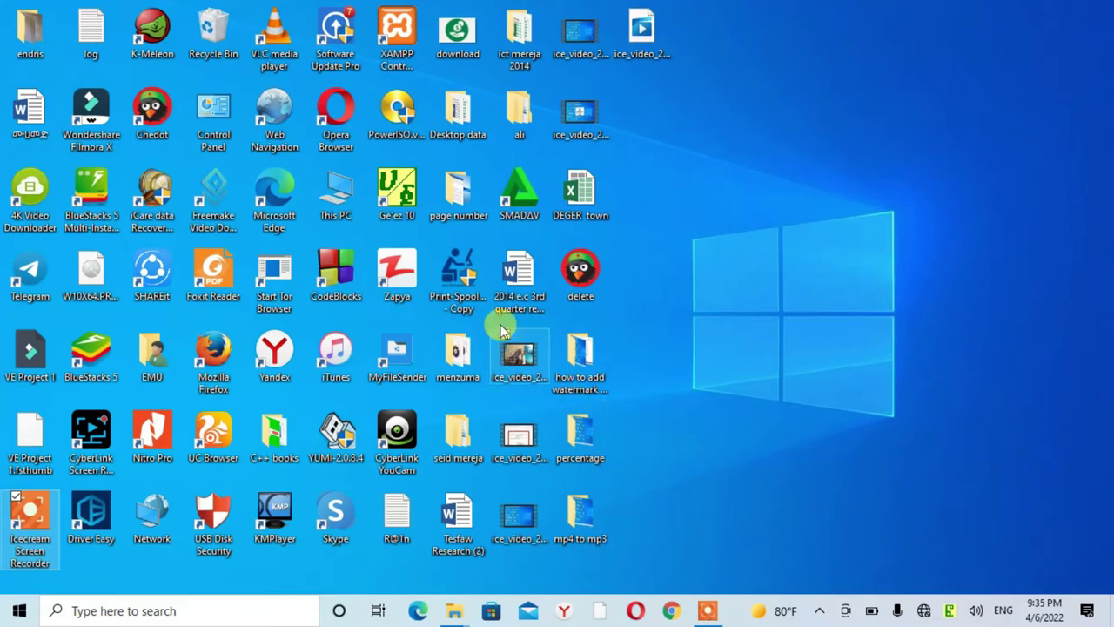
pyautogui.click(219, 139)
pyautogui.doubleClick(219, 140)
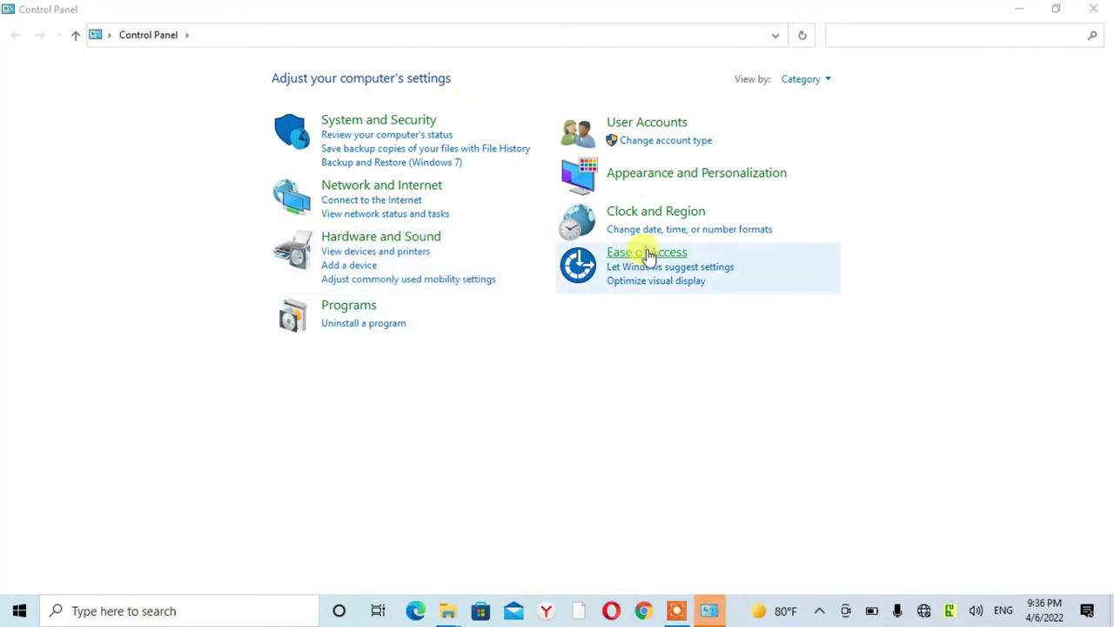
pyautogui.click(668, 130)
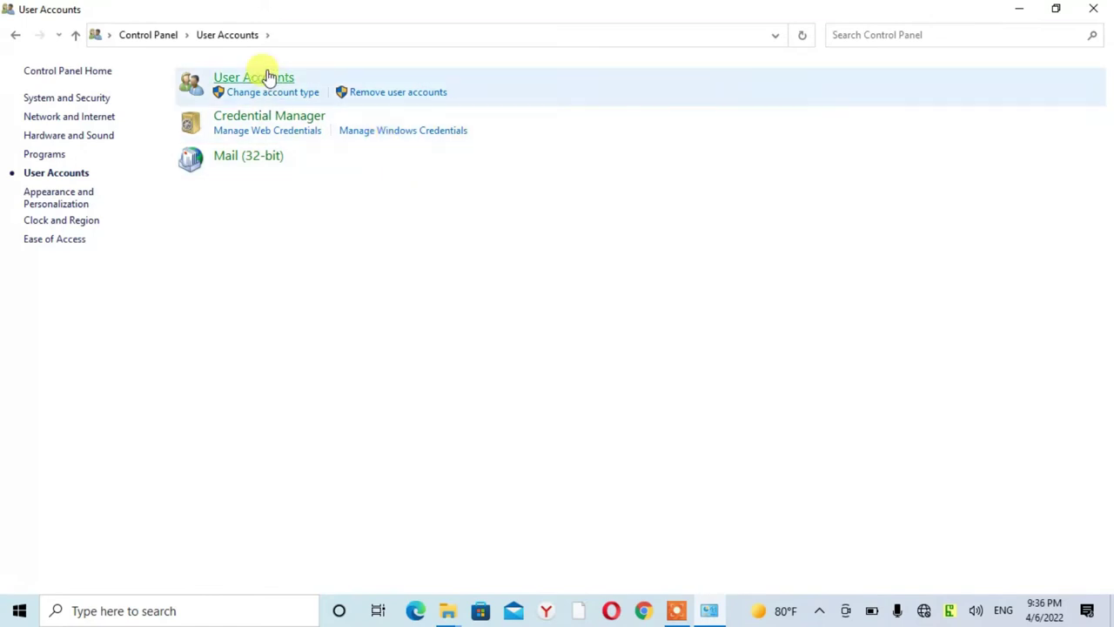
pyautogui.click(265, 79)
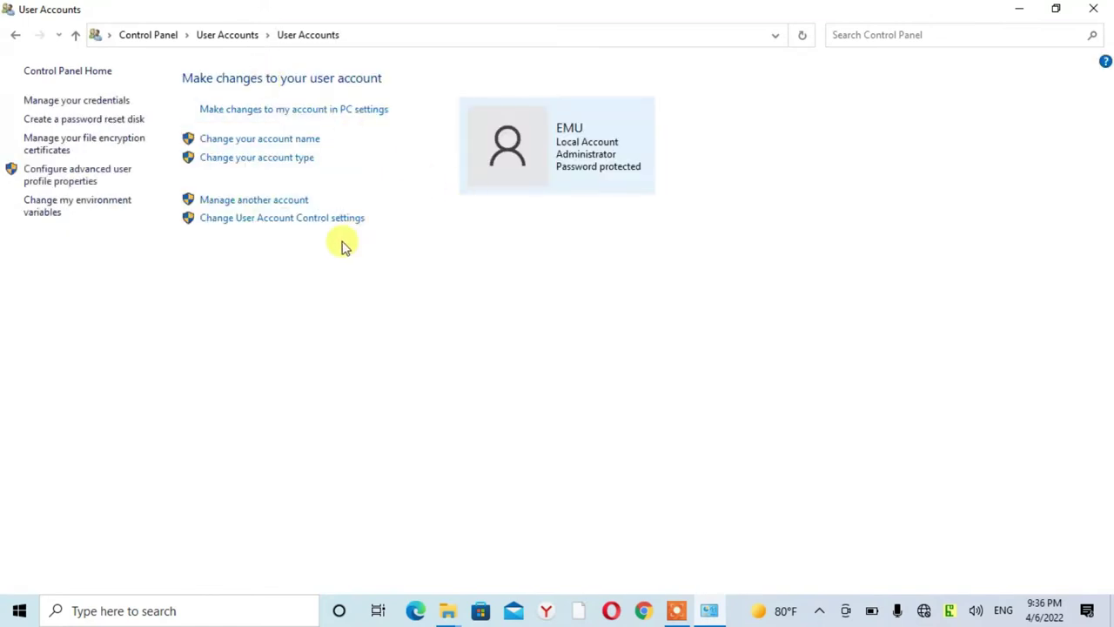
pyautogui.click(287, 201)
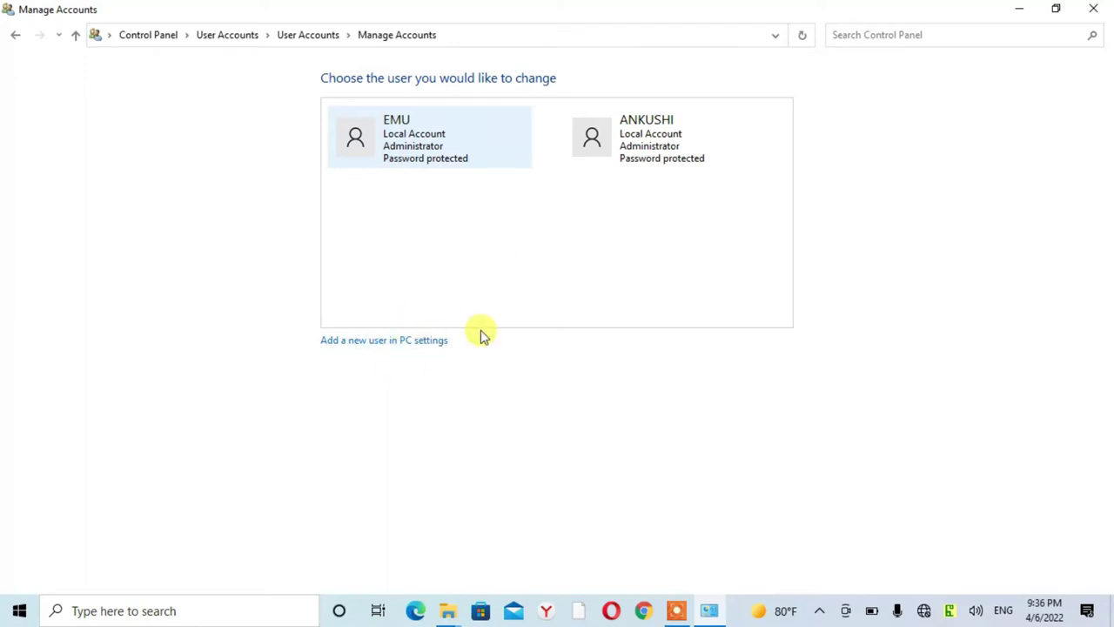
pyautogui.click(434, 345)
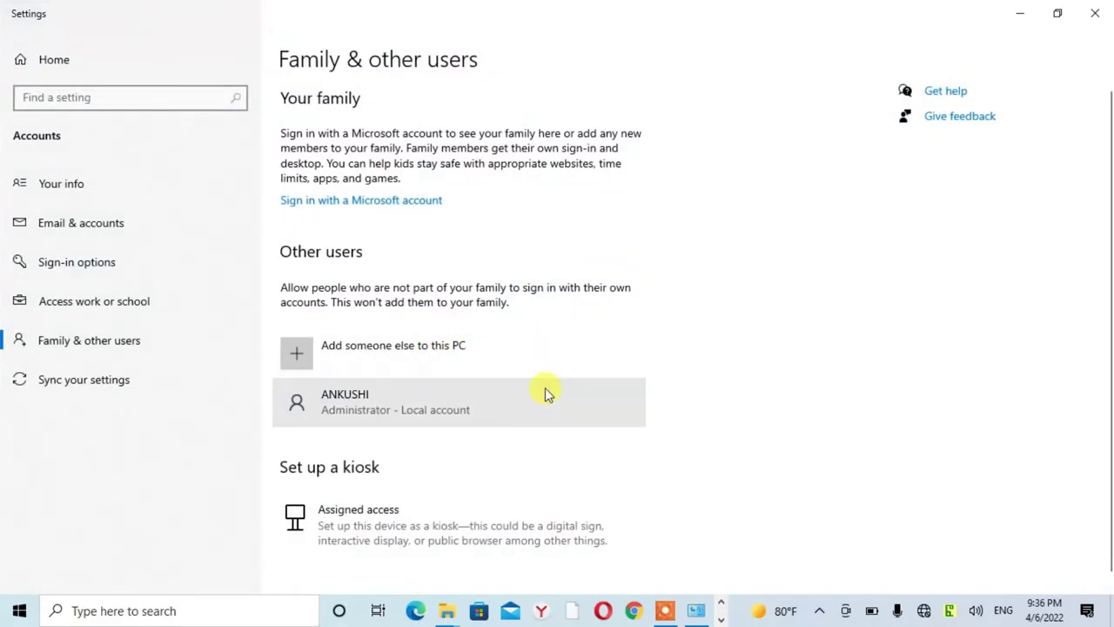
# Add a local user to this PC with the user name "ict Training" and no password
pyautogui.click(296, 357)
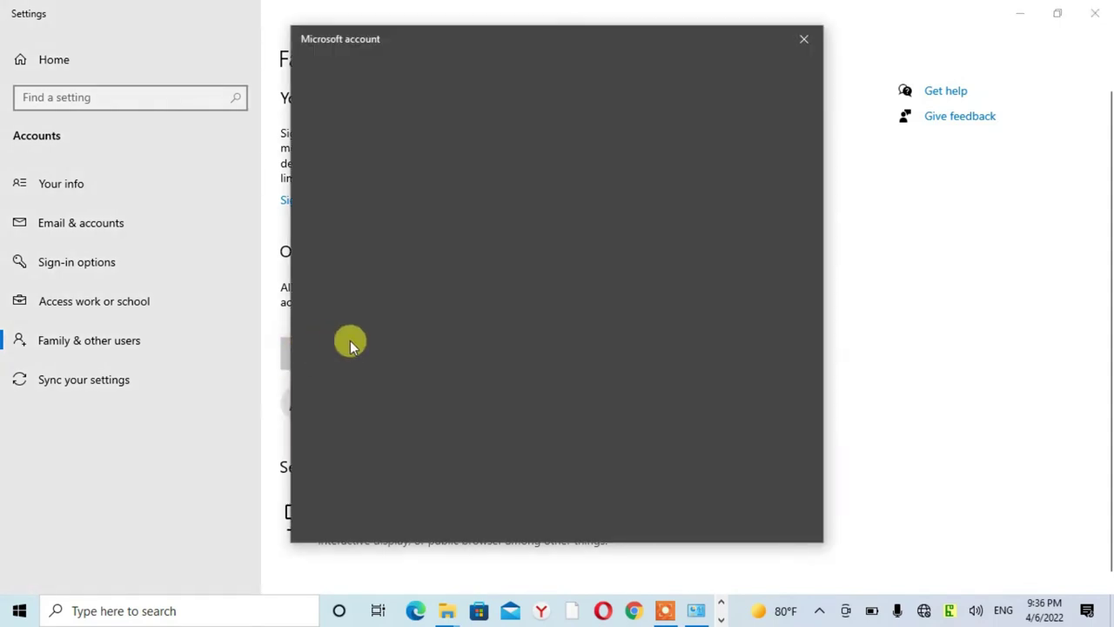
pyautogui.click(804, 38)
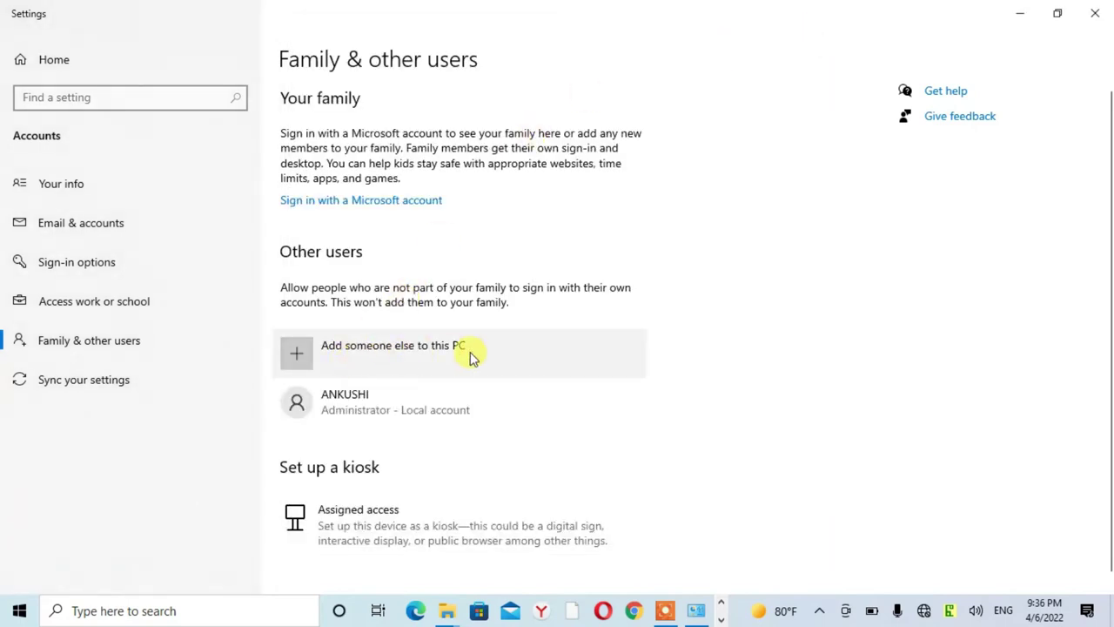
pyautogui.click(303, 349)
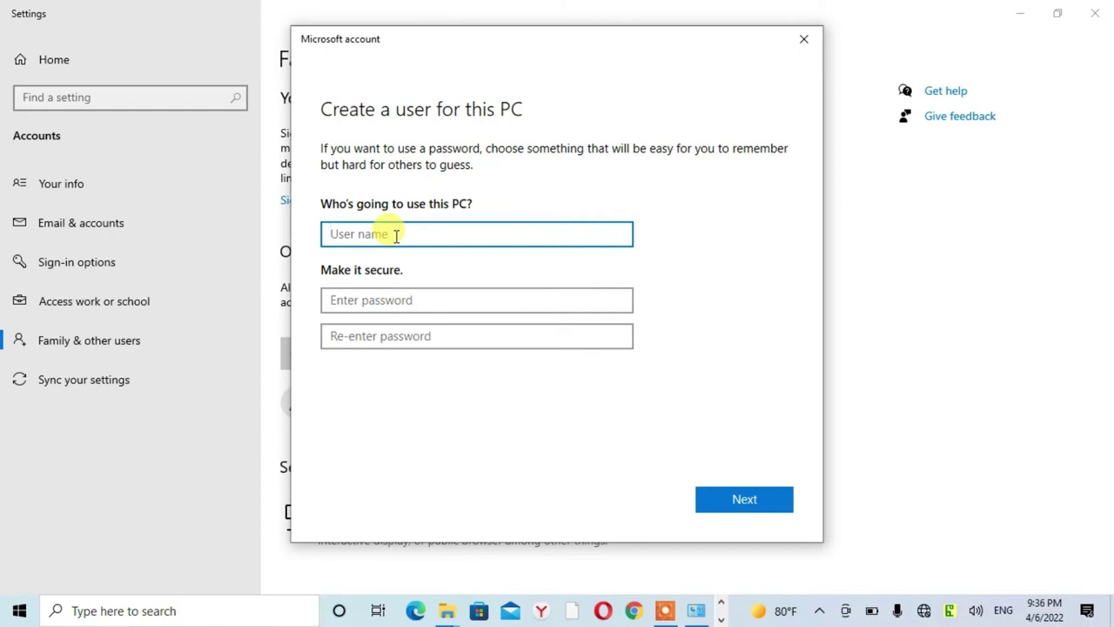
pyautogui.write('ict Training')
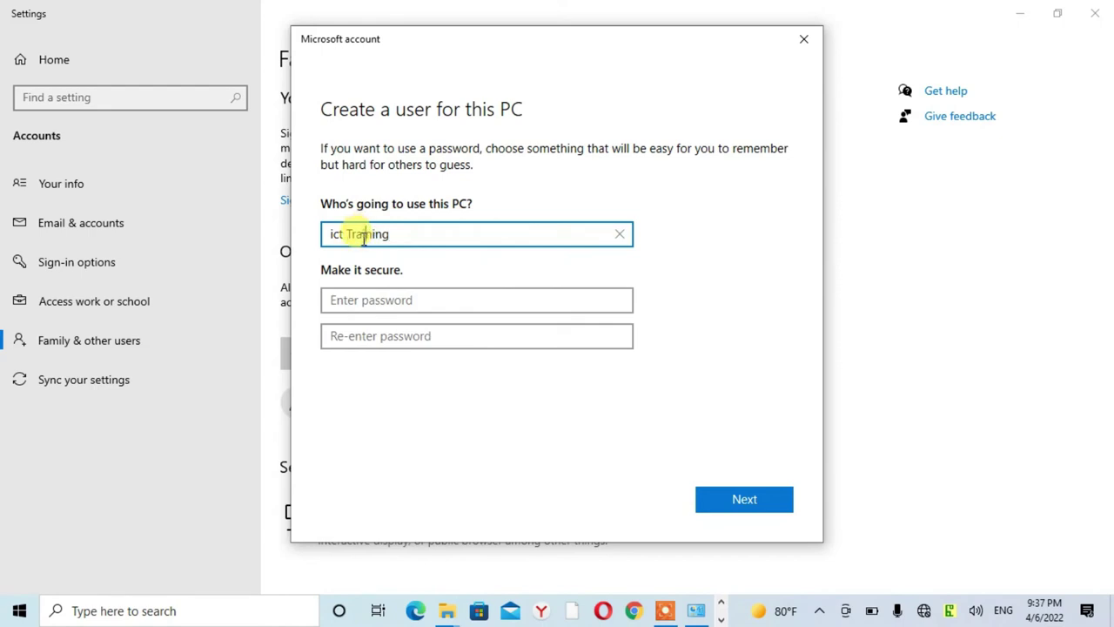
pyautogui.click(372, 235)
pyautogui.write('i')
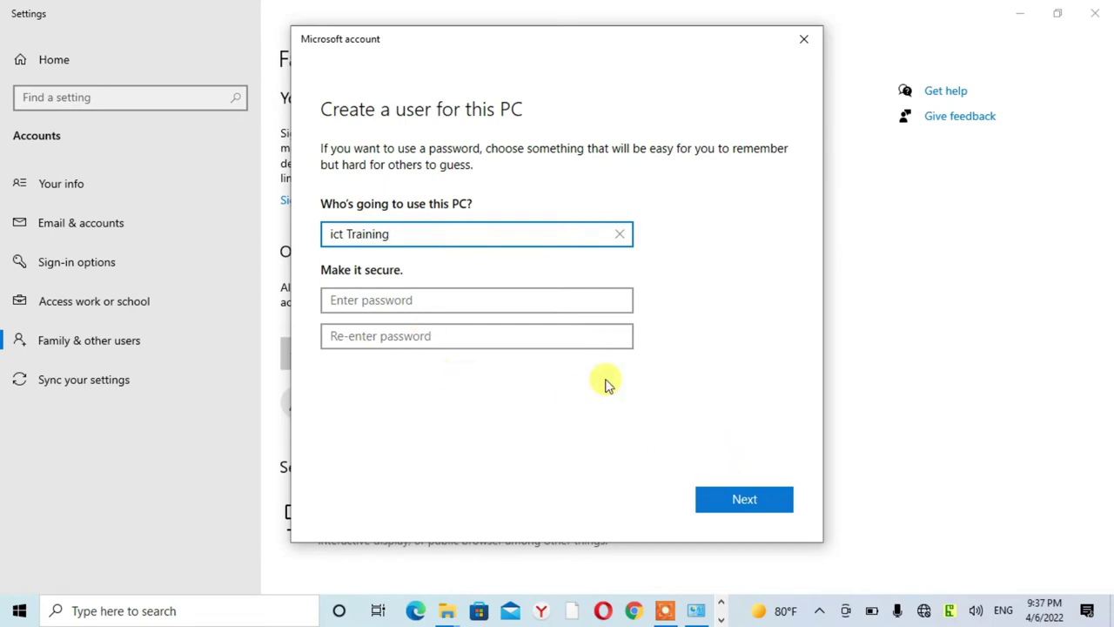
pyautogui.click(426, 300)
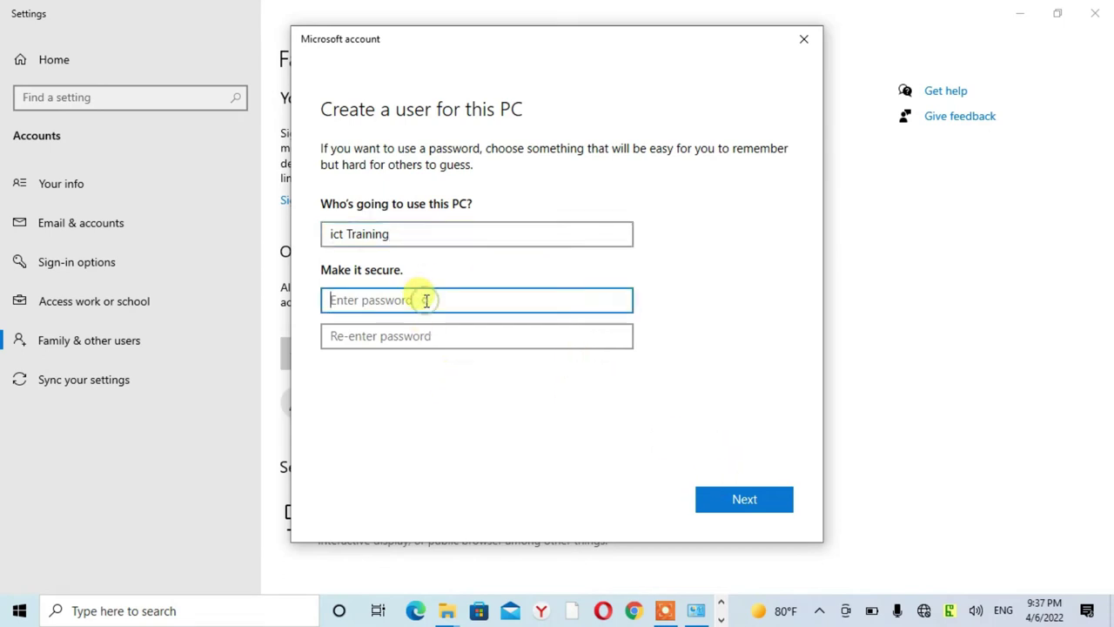
pyautogui.click(430, 338)
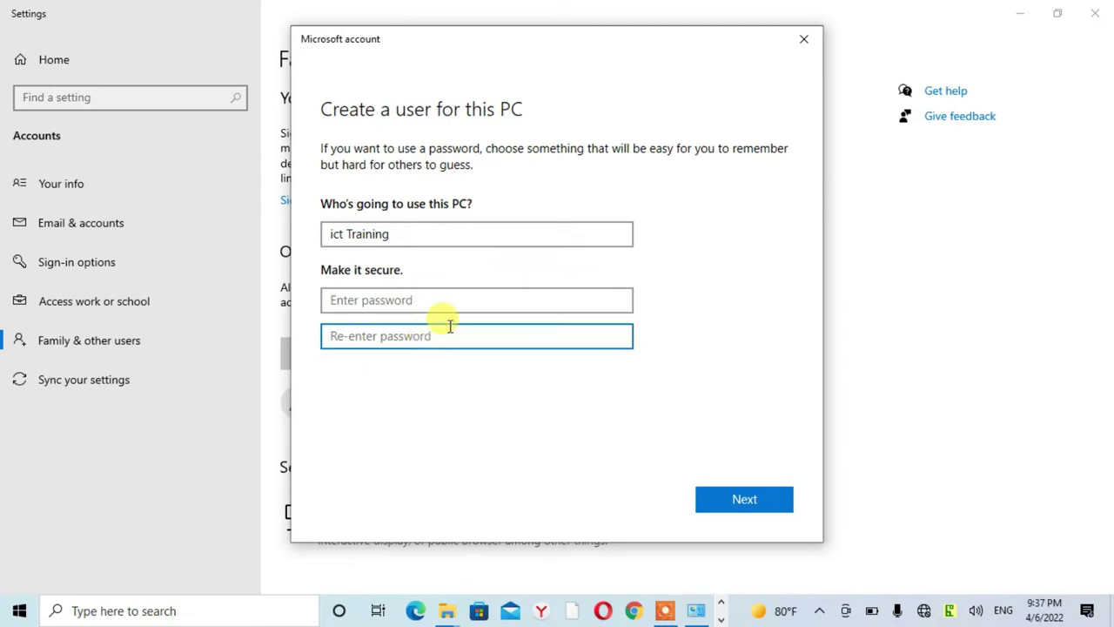
pyautogui.click(745, 494)
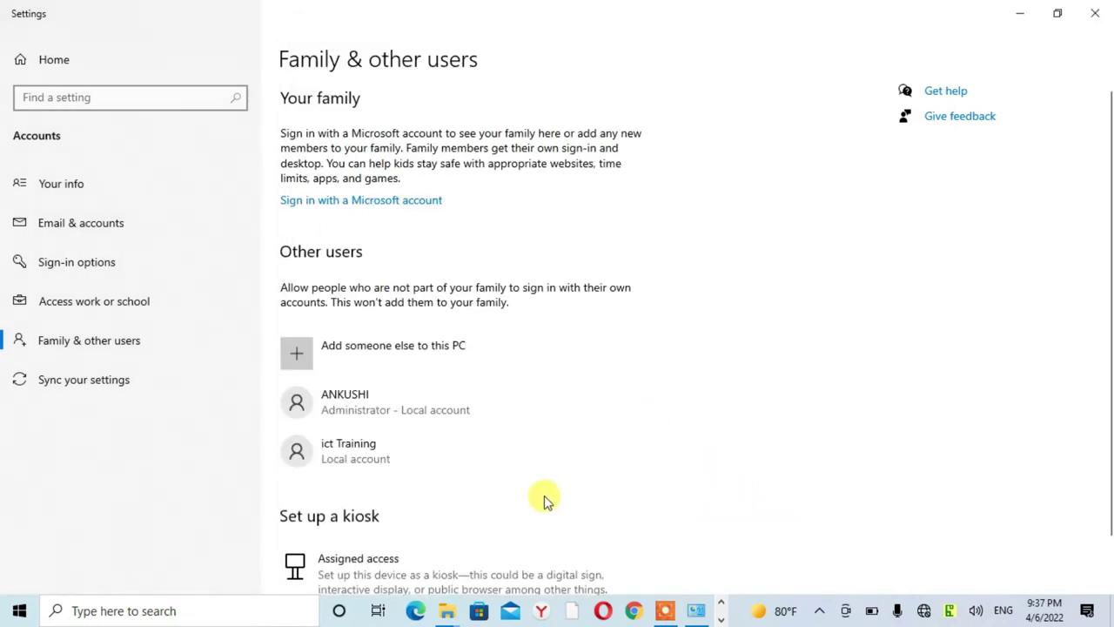
# Change the account type of the "ict Training" user to Administrator
pyautogui.click(365, 462)
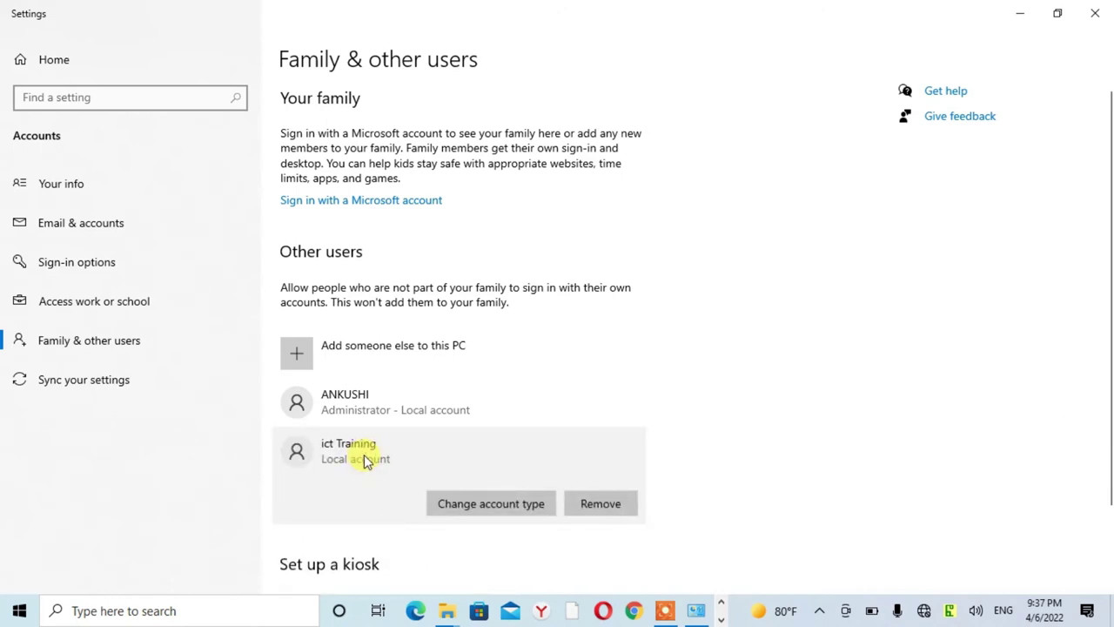
pyautogui.click(450, 504)
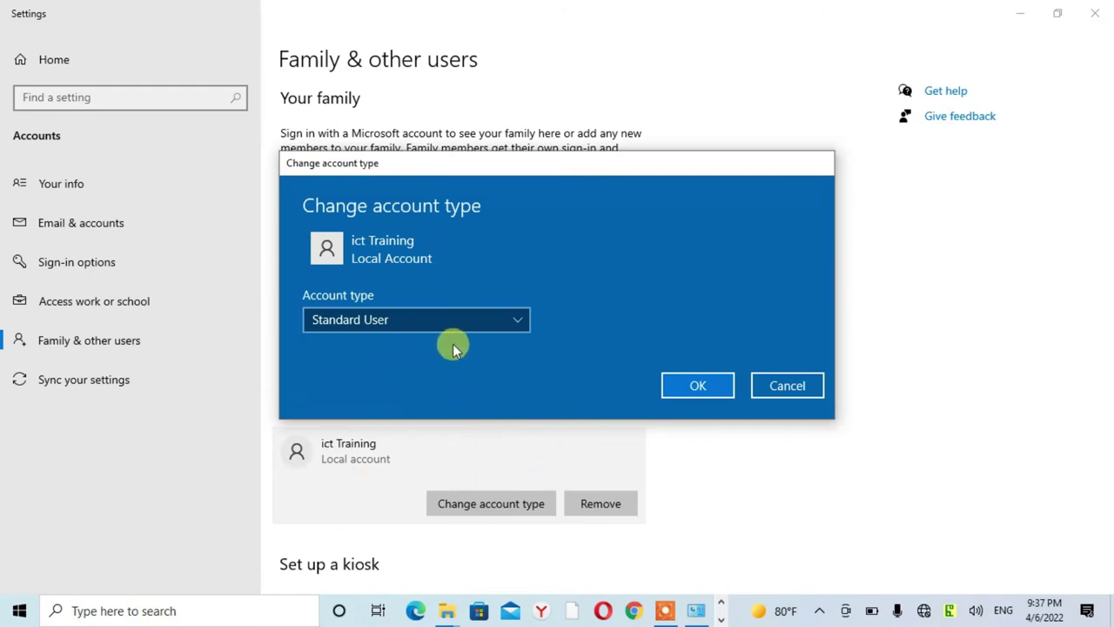
pyautogui.click(512, 318)
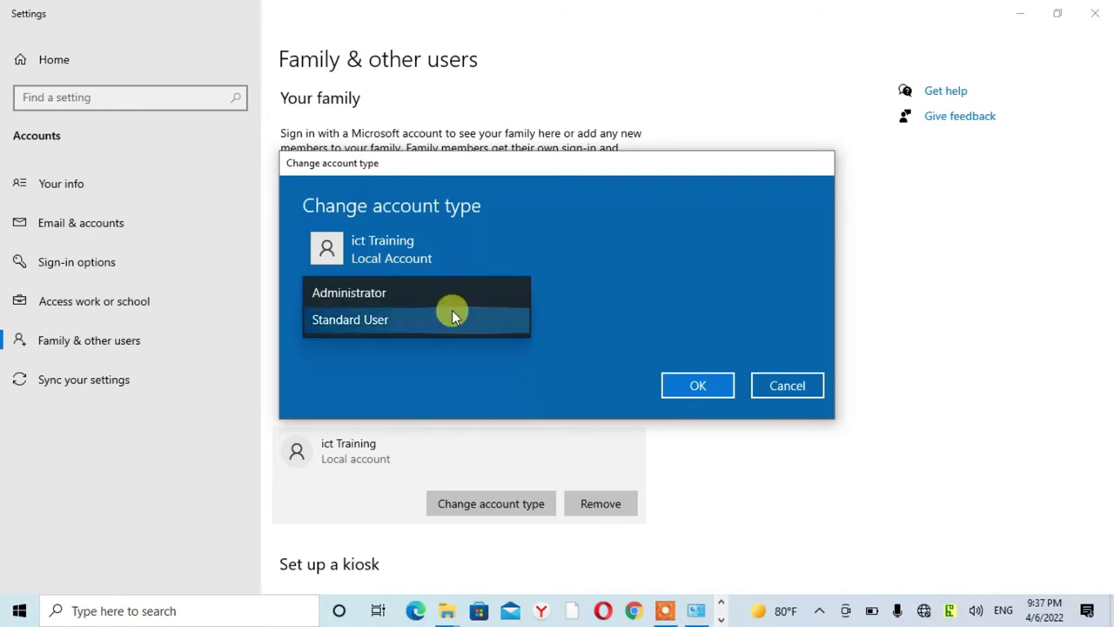
pyautogui.click(405, 296)
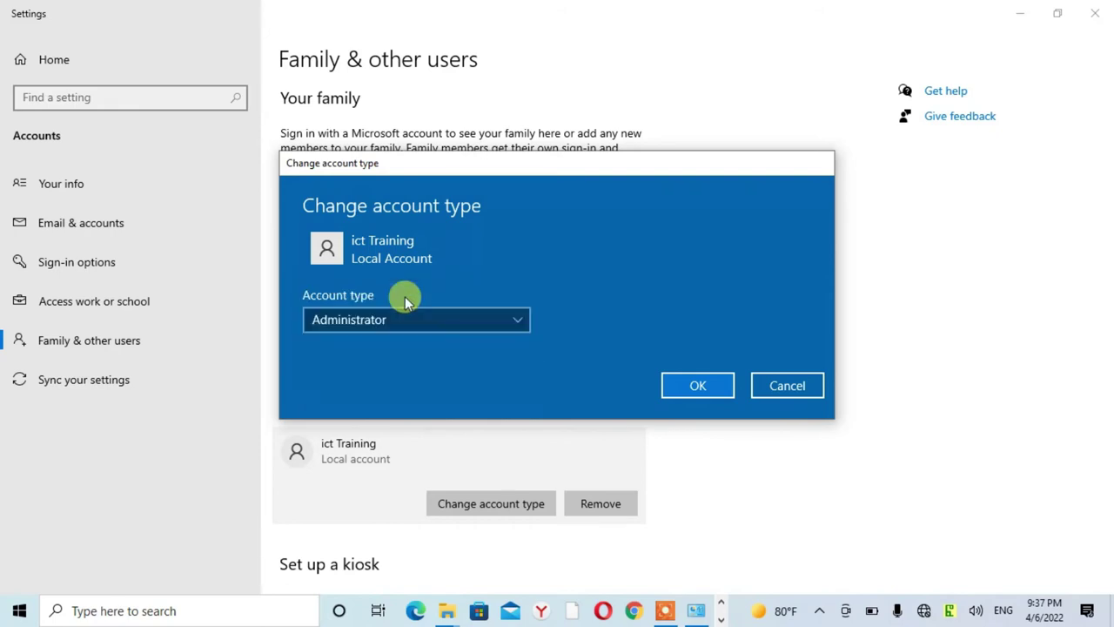
pyautogui.click(715, 386)
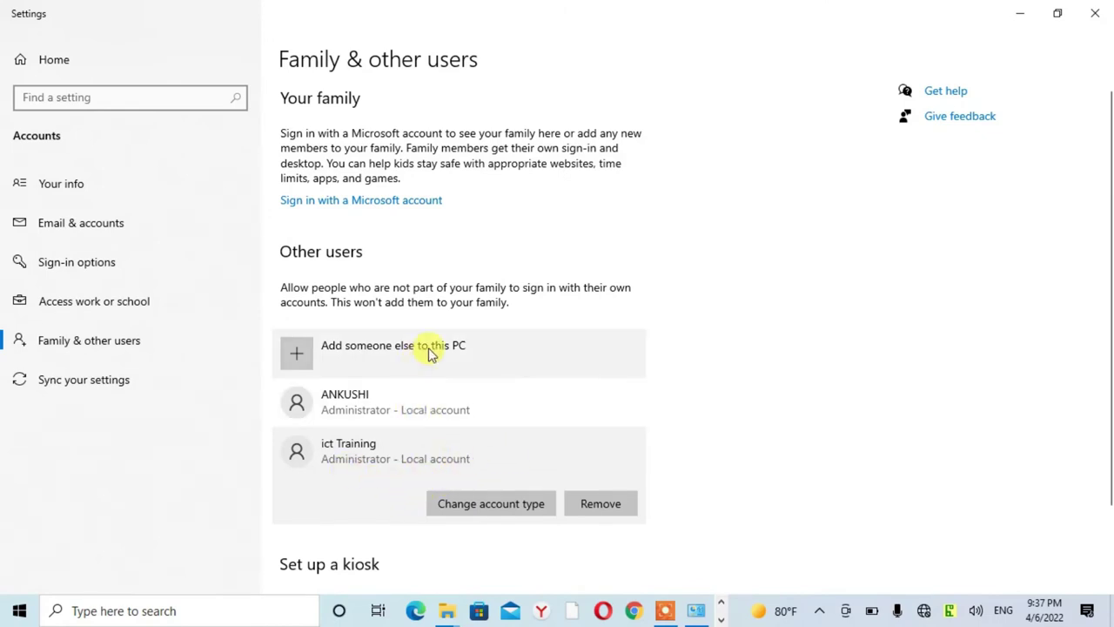
# Close Settings and Control Panel, then reopen Control Panel's Manage Accounts page to refresh the user list
pyautogui.click(1098, 15)
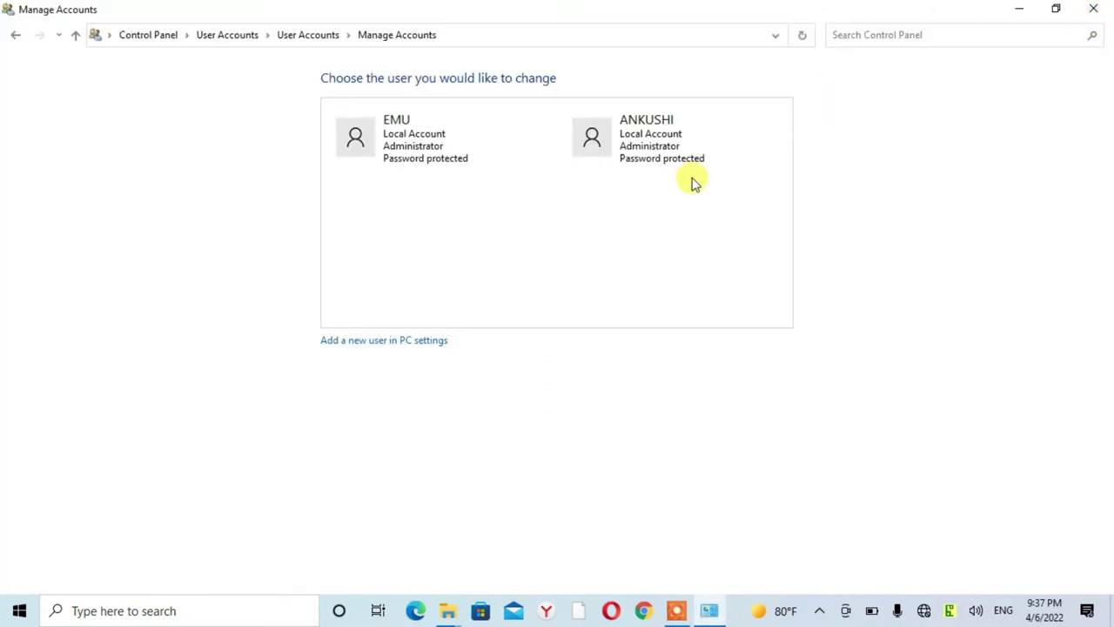
pyautogui.click(1094, 9)
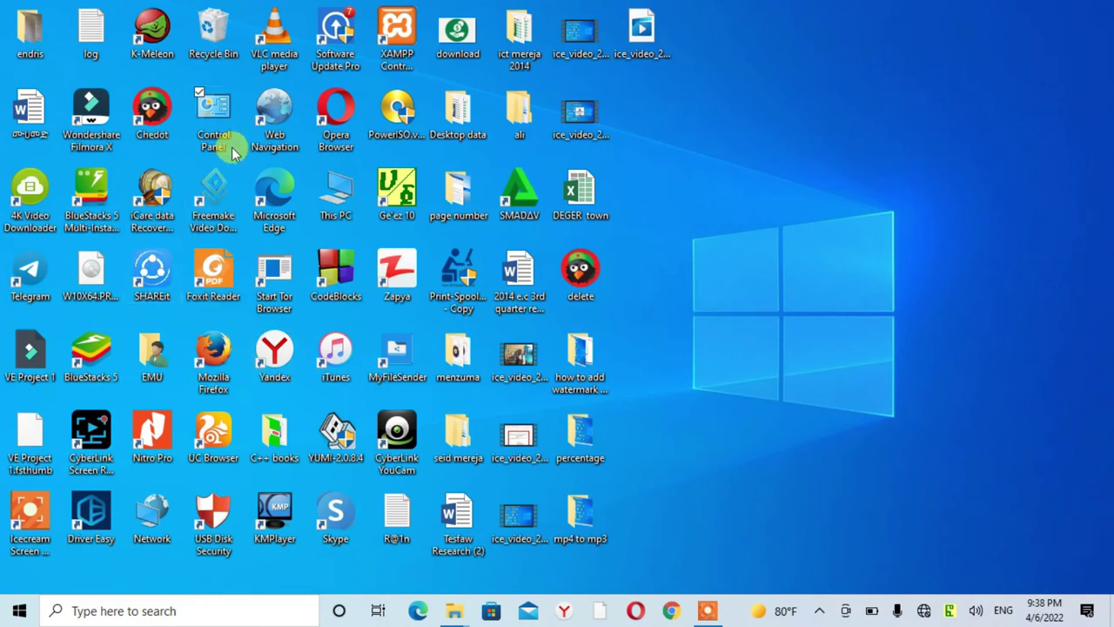
pyautogui.doubleClick(214, 113)
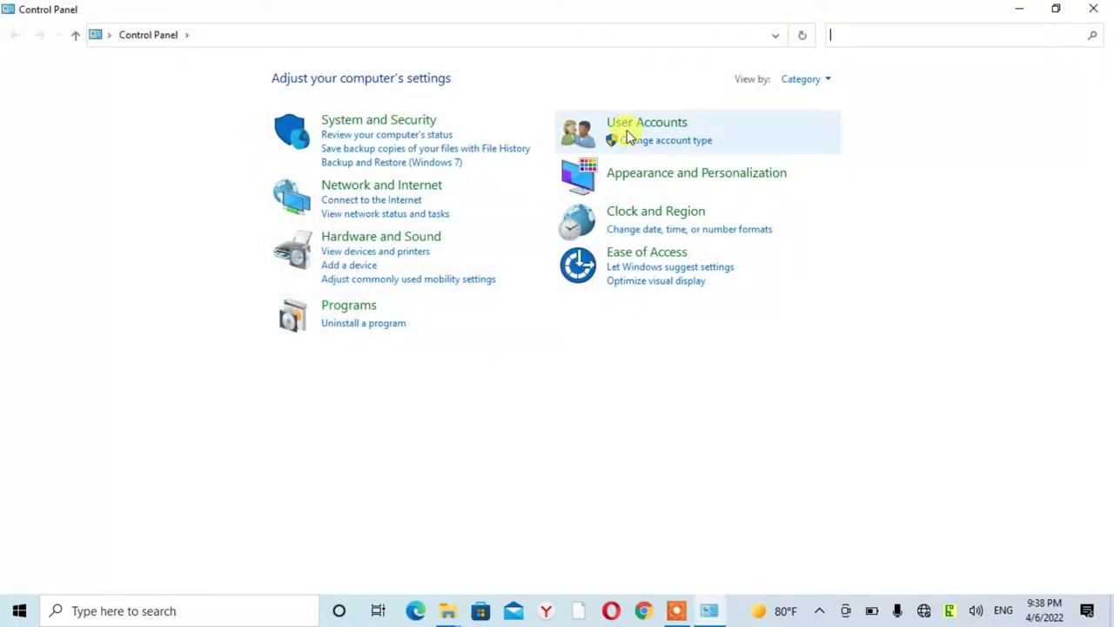
pyautogui.click(672, 122)
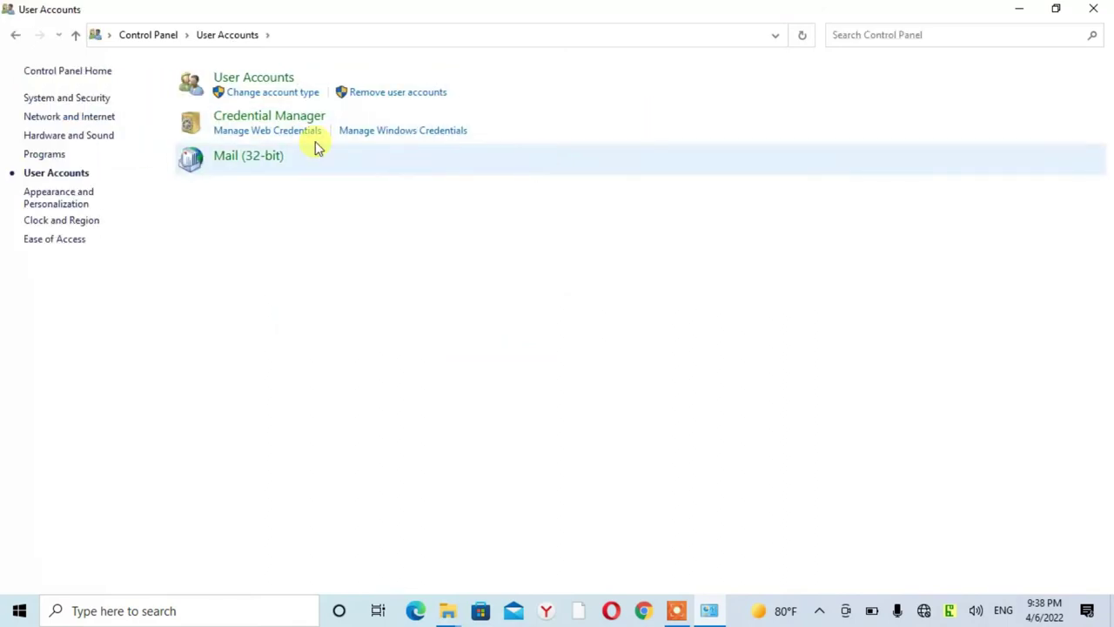
pyautogui.click(269, 80)
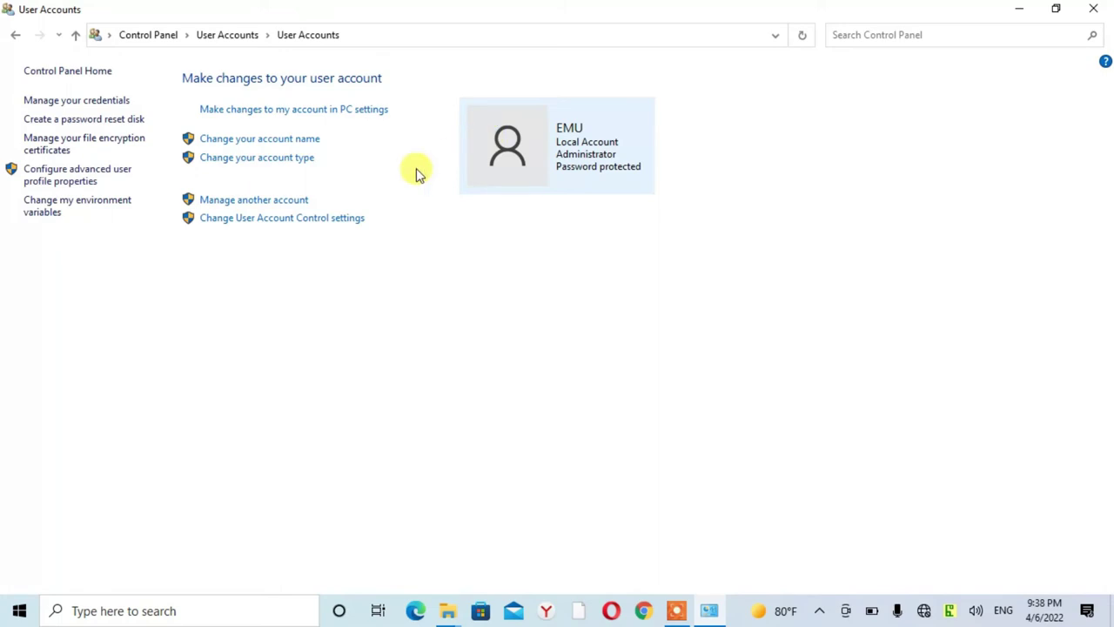
pyautogui.click(277, 199)
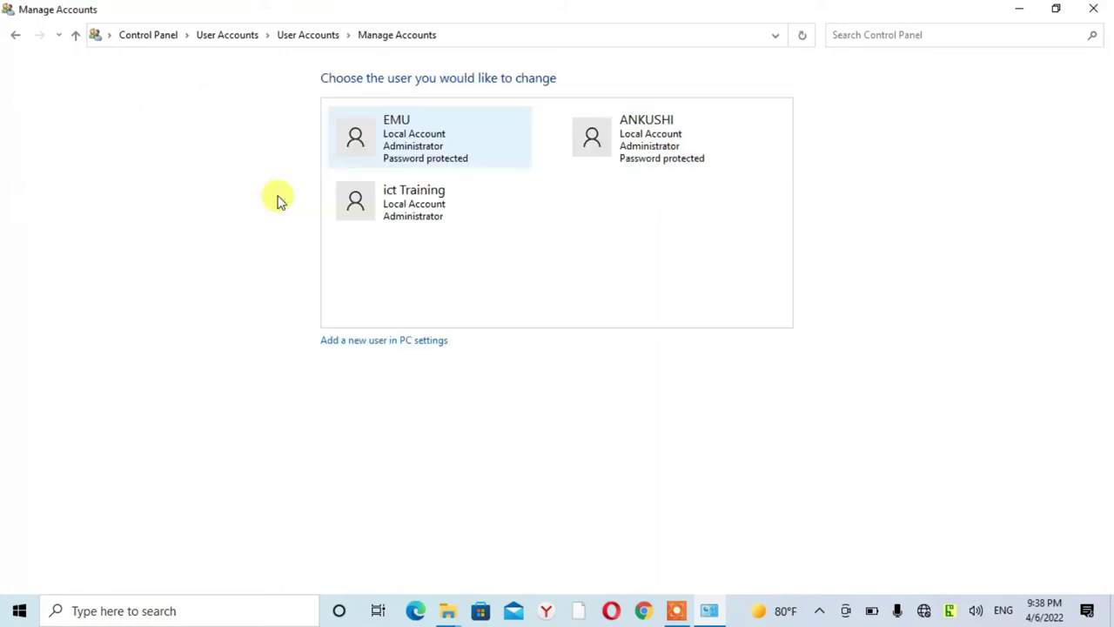
# Rename the "ict Training" account as "a"
pyautogui.click(453, 211)
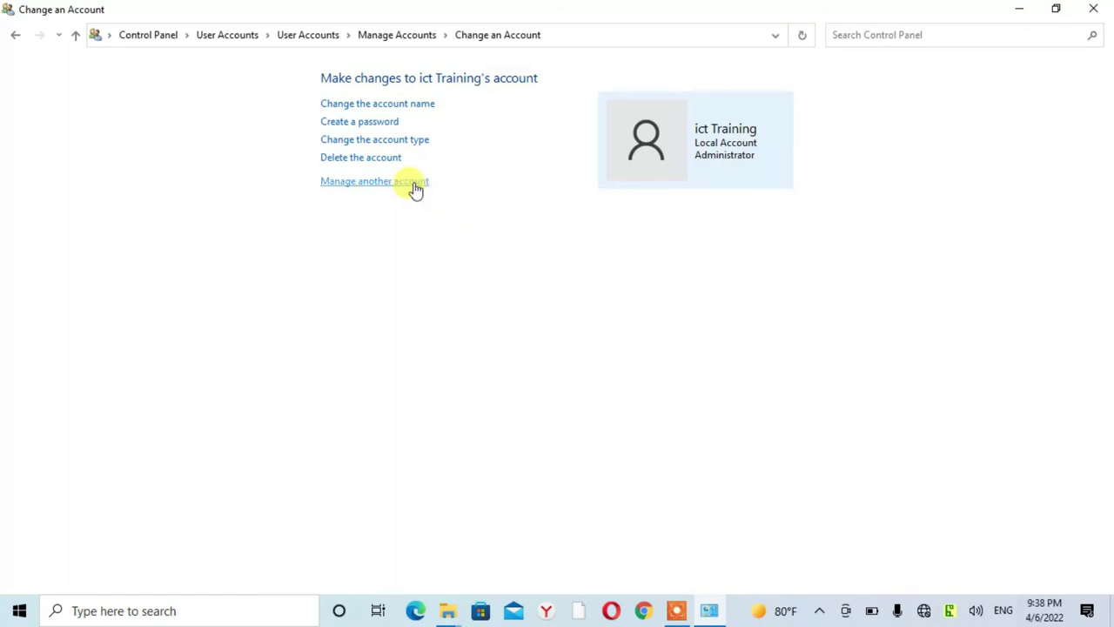
pyautogui.click(418, 103)
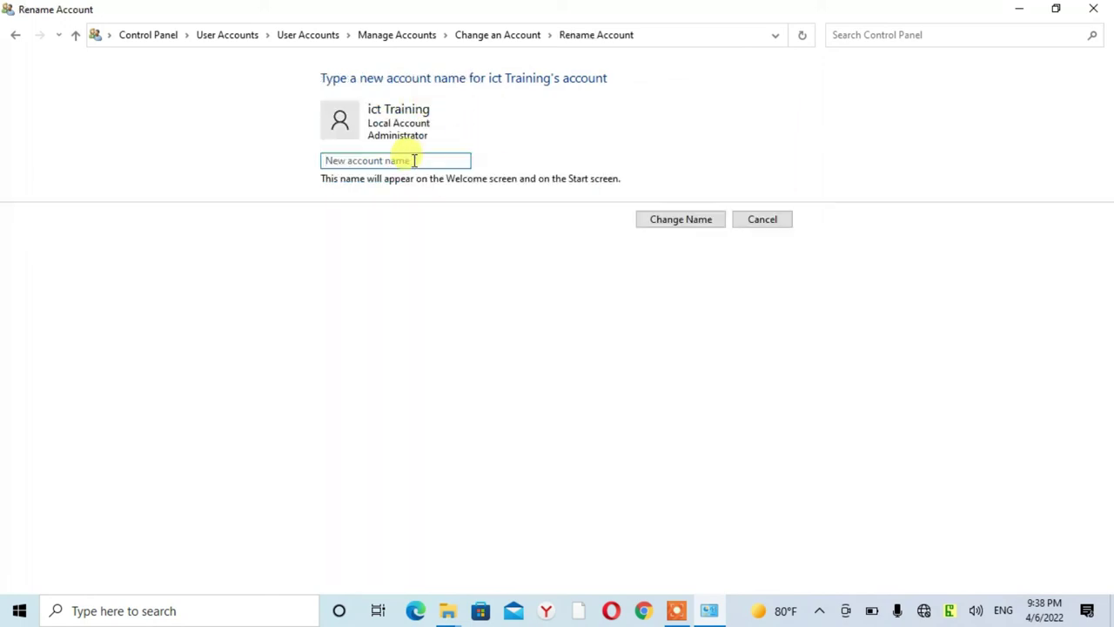
pyautogui.write('a')
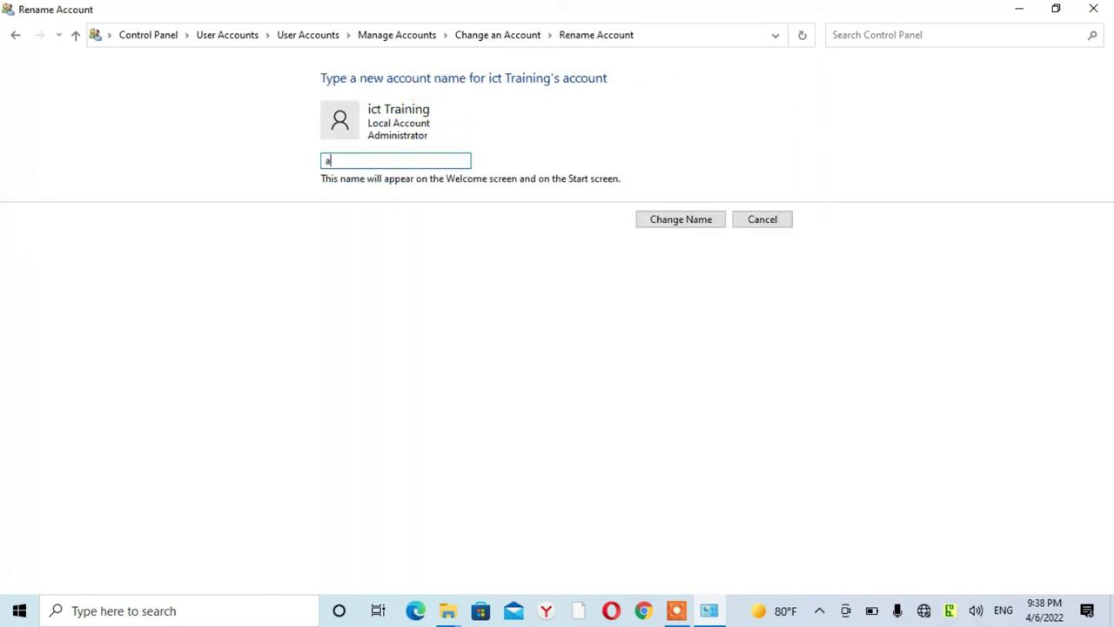
pyautogui.click(701, 222)
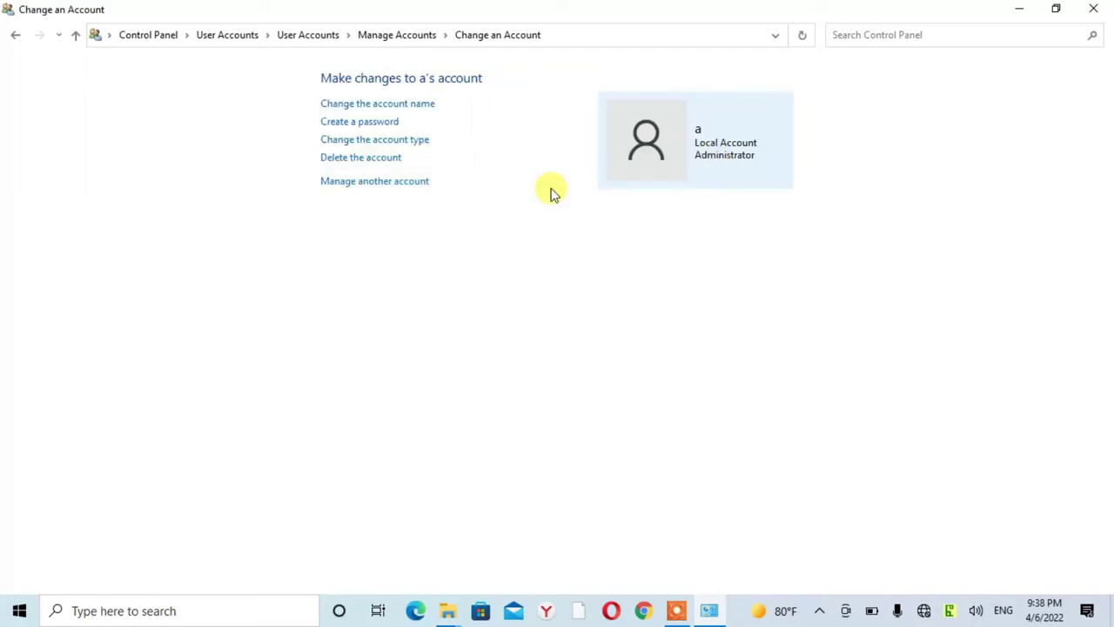
# Create a password for account "a", entering and confirming the new password and setting the hint "ter"
pyautogui.click(389, 127)
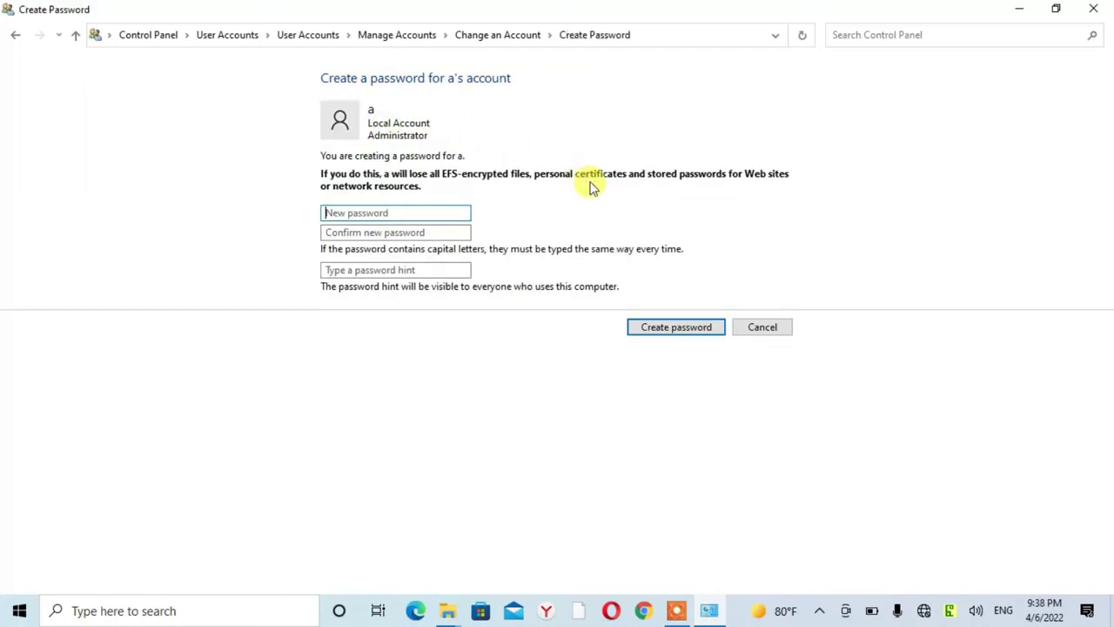
pyautogui.write('a')
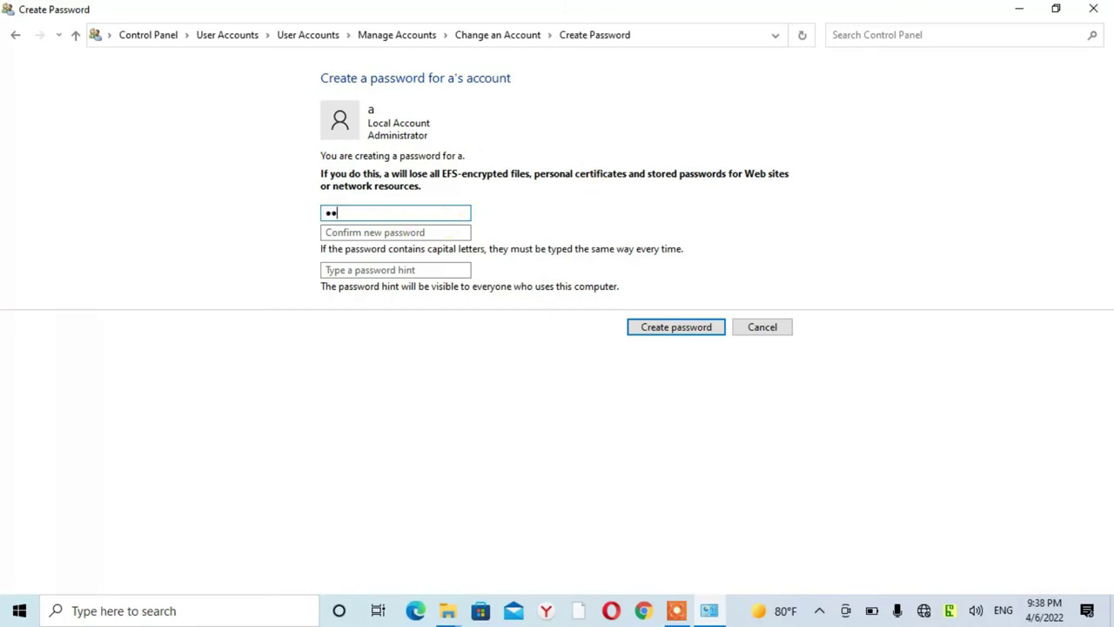
pyautogui.click(368, 233)
pyautogui.write('a')
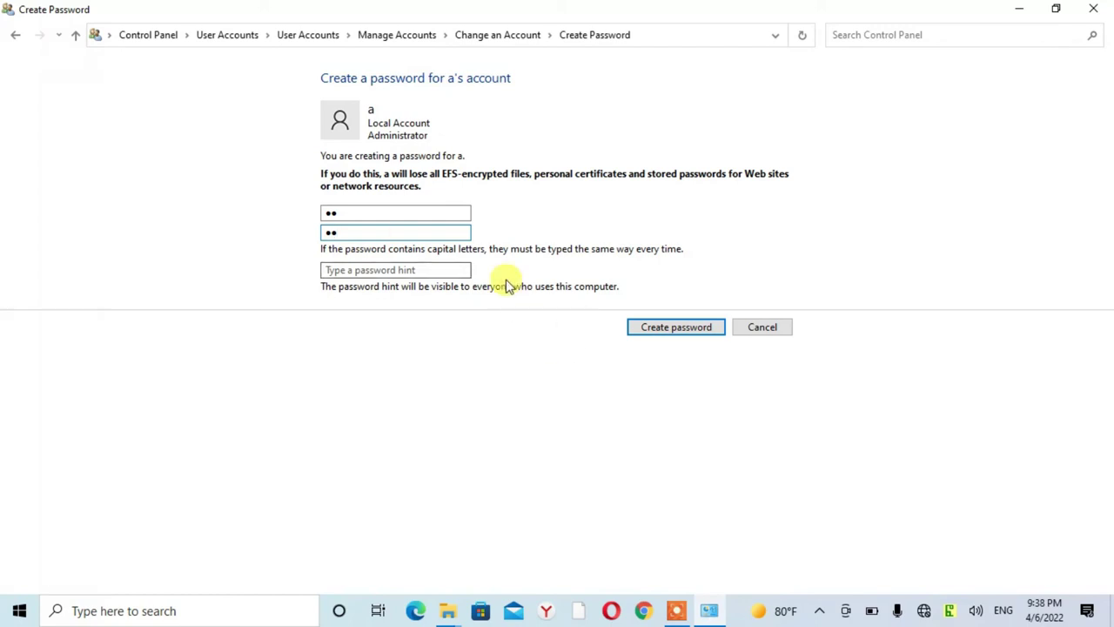
pyautogui.write('ter')
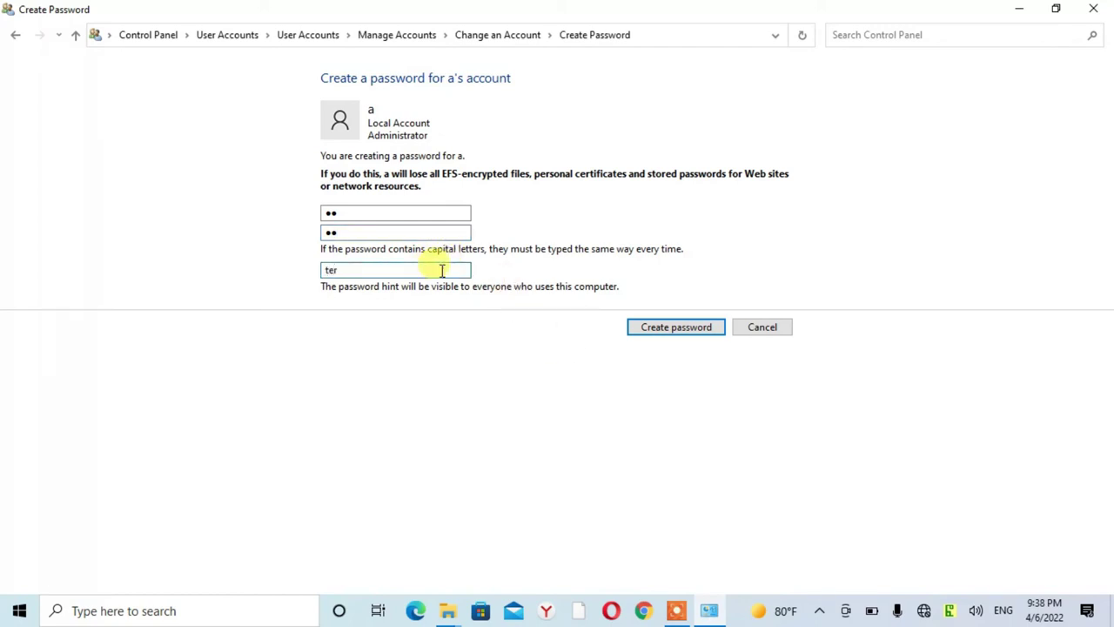
pyautogui.click(665, 322)
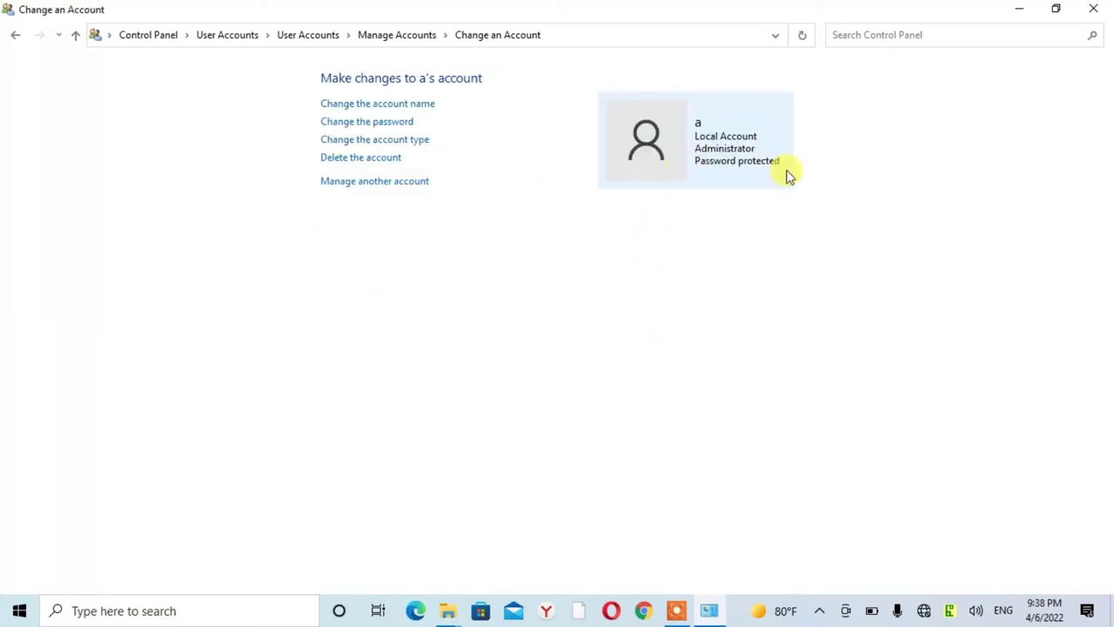
pyautogui.click(416, 143)
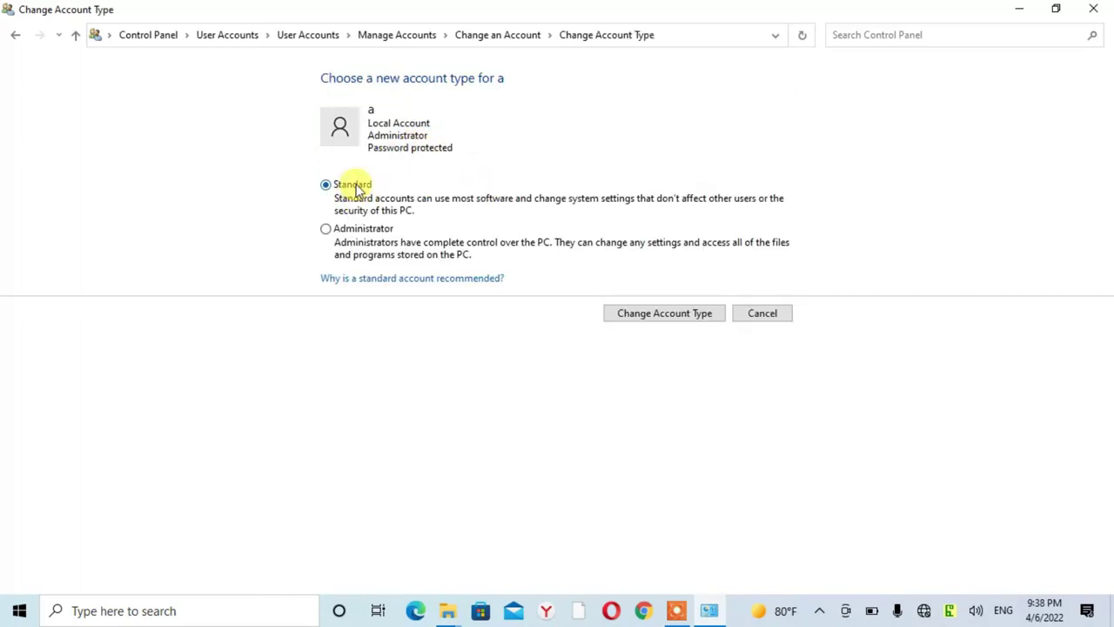
pyautogui.click(329, 233)
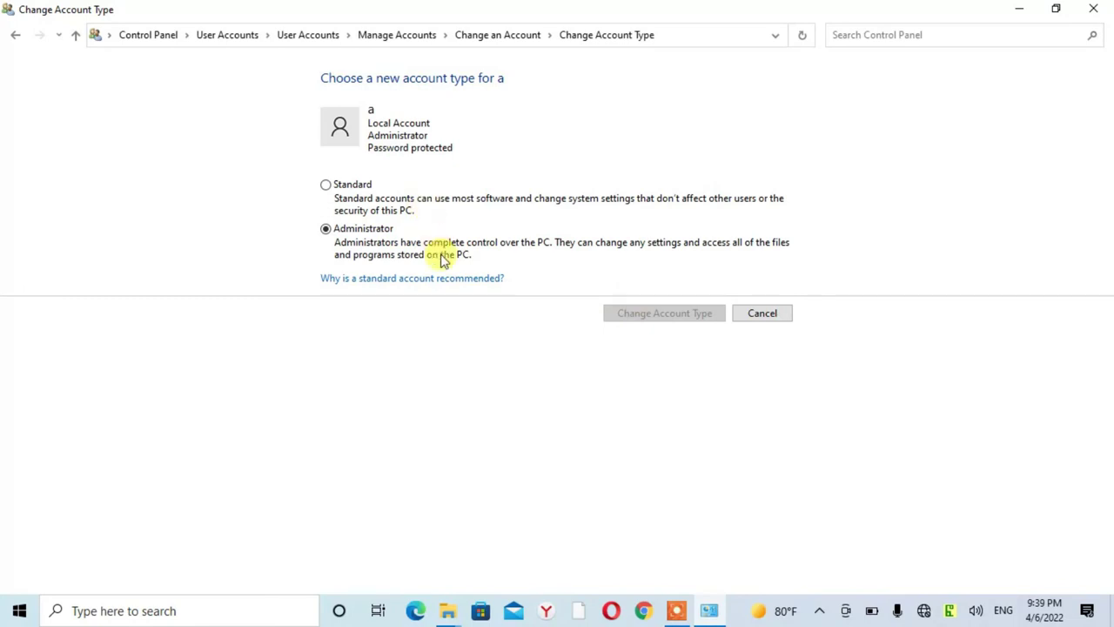
pyautogui.click(751, 320)
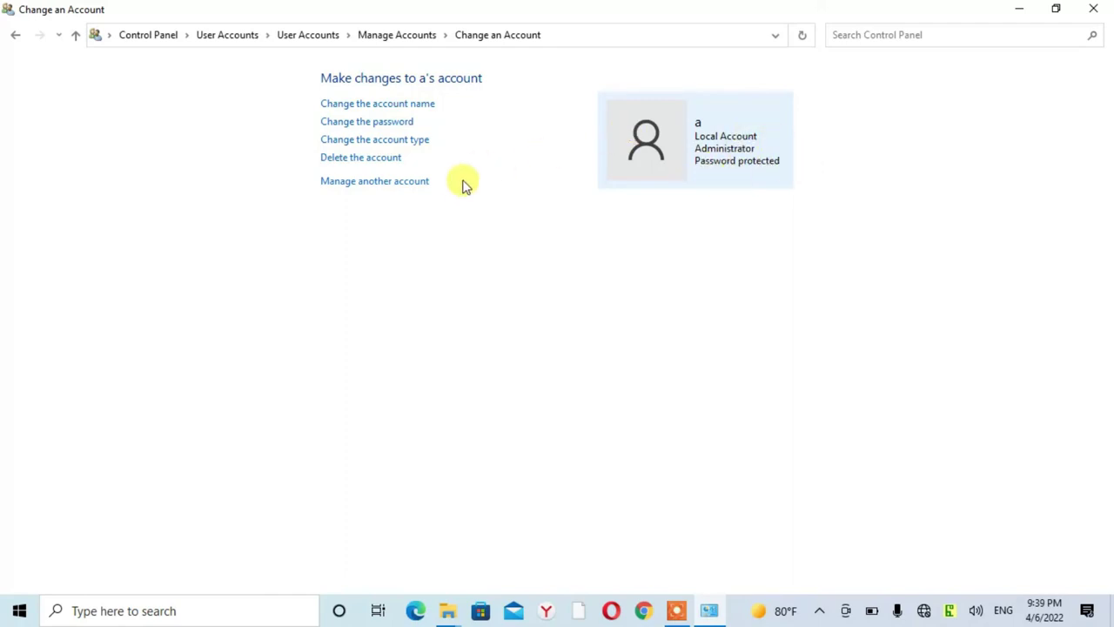
# Delete account "a" while keeping its files
pyautogui.click(363, 162)
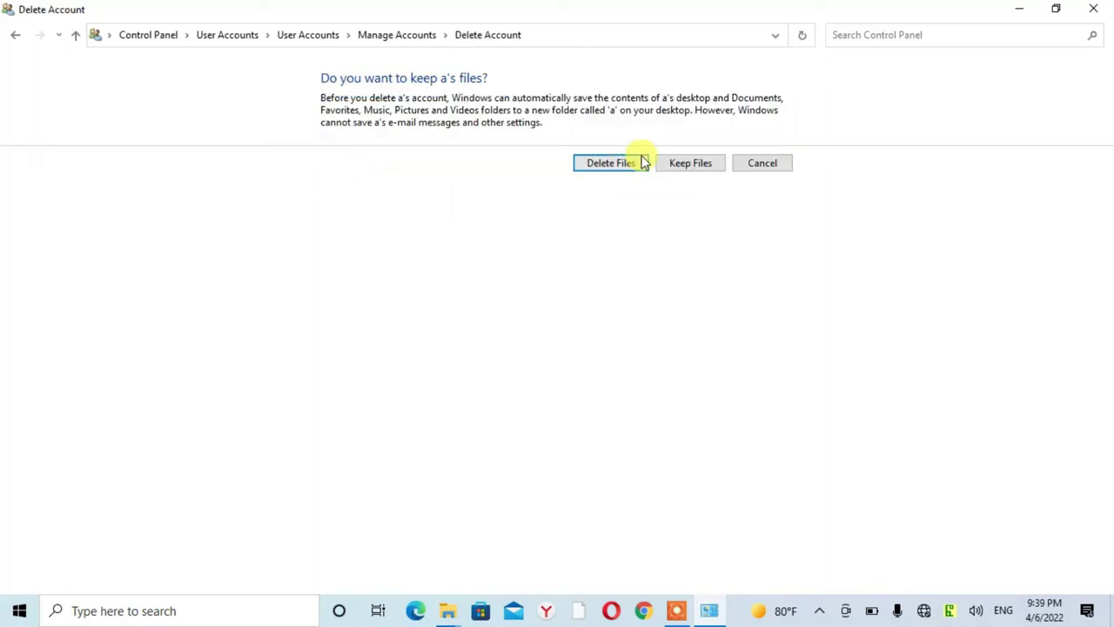
pyautogui.click(688, 166)
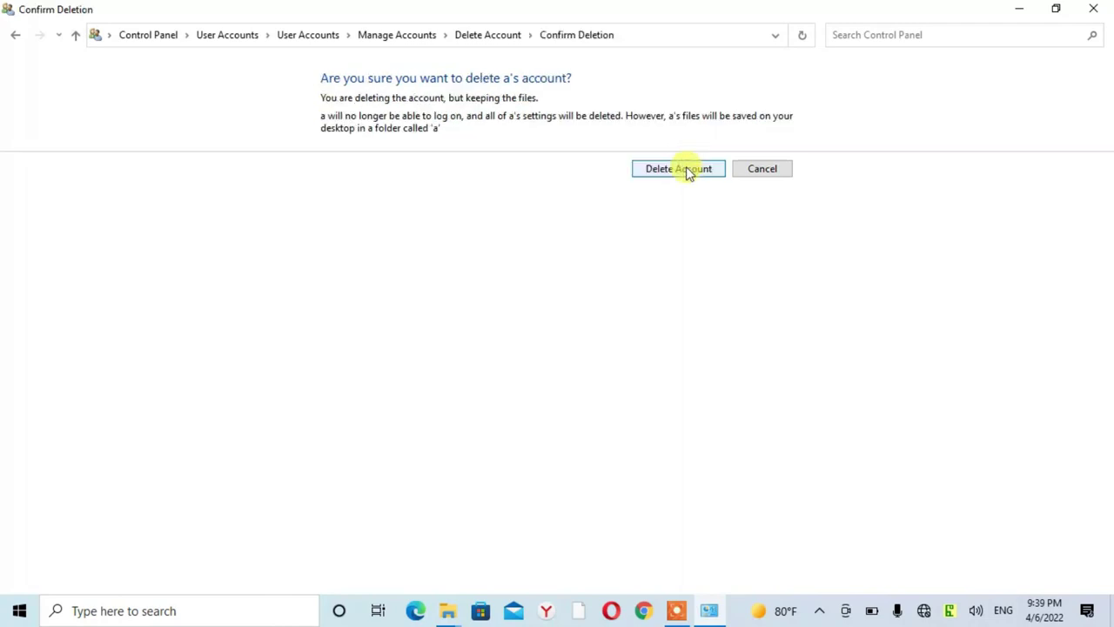
pyautogui.click(688, 170)
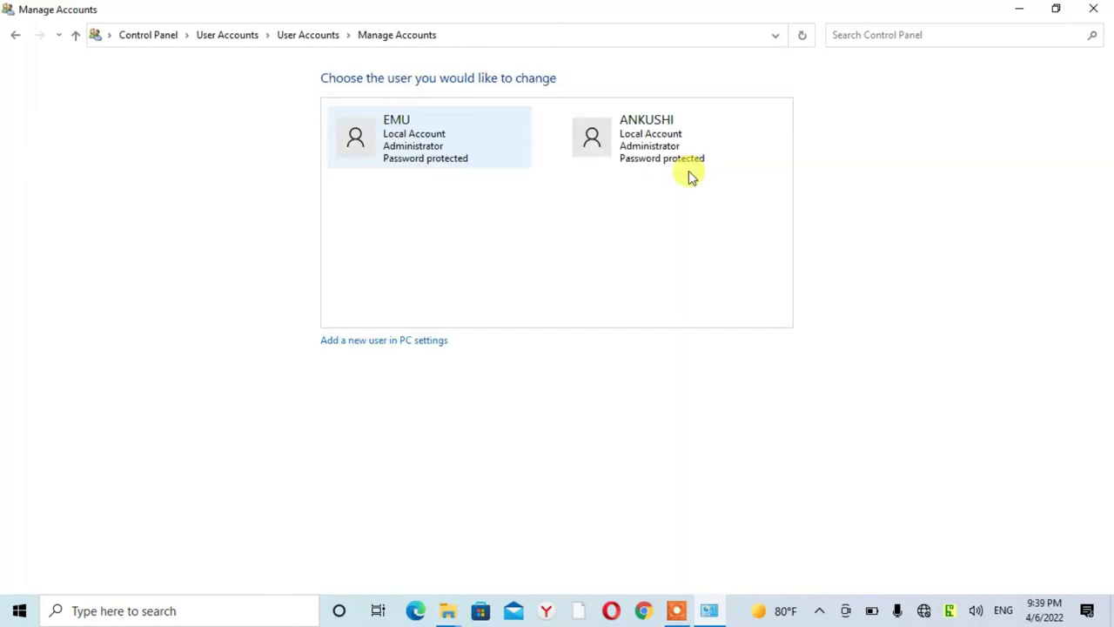